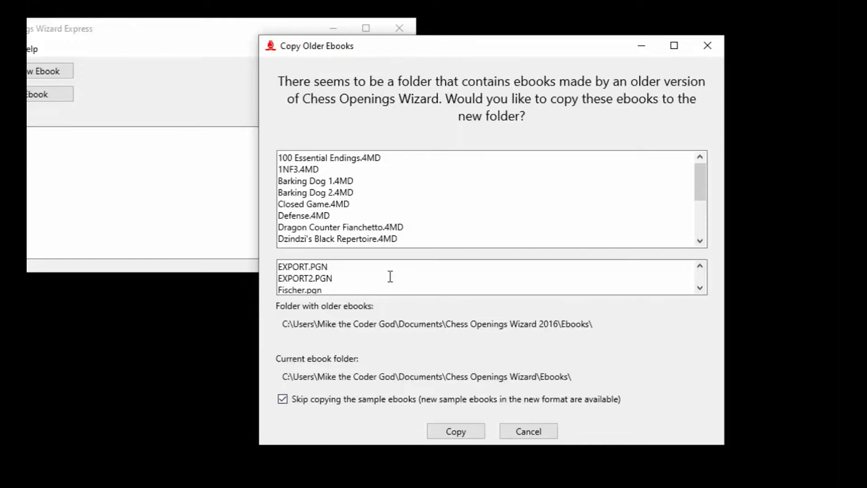
Step: Copy the older ebooks and PGN game files to the current ebook folder, skipping the sample ebooks
{"action": "left_click", "coordinate": [451, 430]}
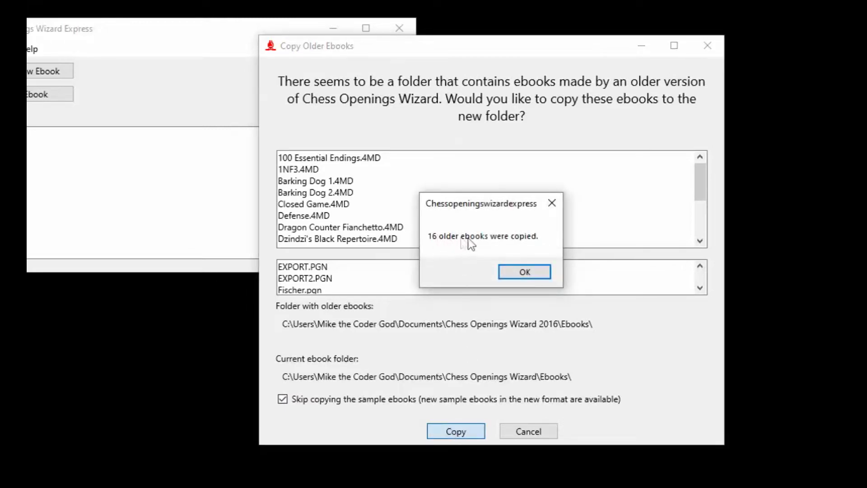
{"action": "left_click", "coordinate": [526, 273]}
{"action": "left_click", "coordinate": [540, 287]}
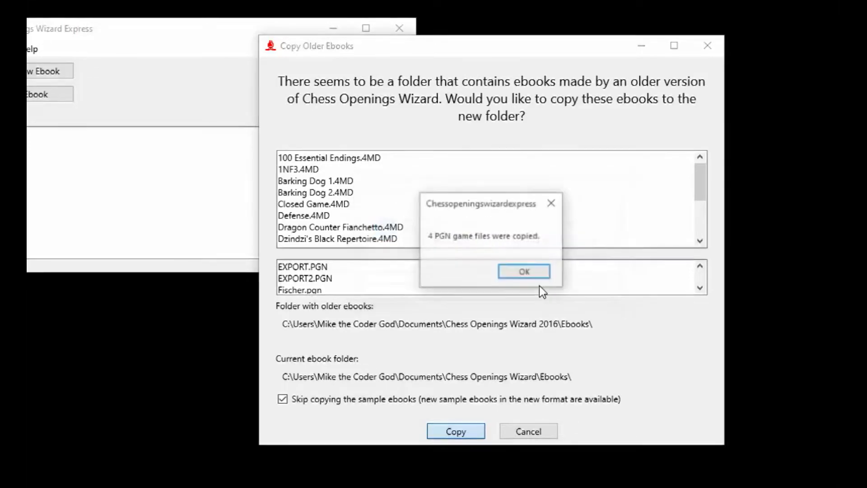
{"action": "left_click", "coordinate": [538, 274]}
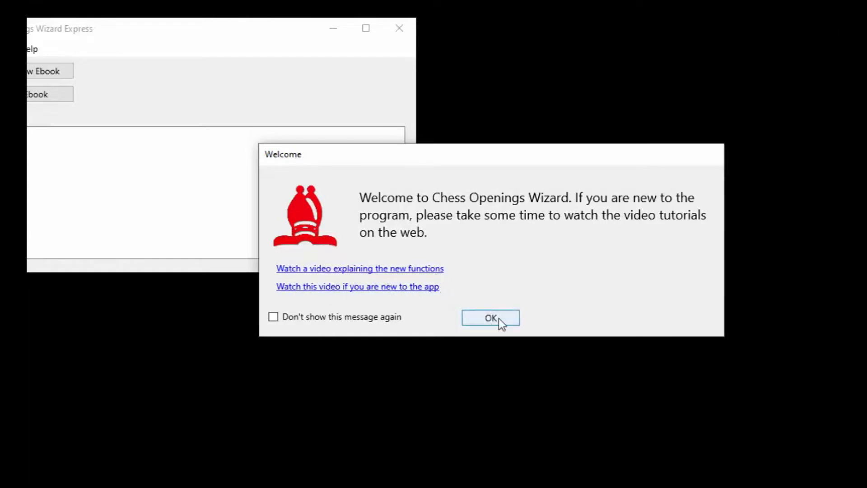
Step: Dismiss the Welcome message permanently and postpone the ICC Wizard, choosing not to be shown either one again
{"action": "left_click", "coordinate": [274, 317]}
{"action": "left_click", "coordinate": [487, 317]}
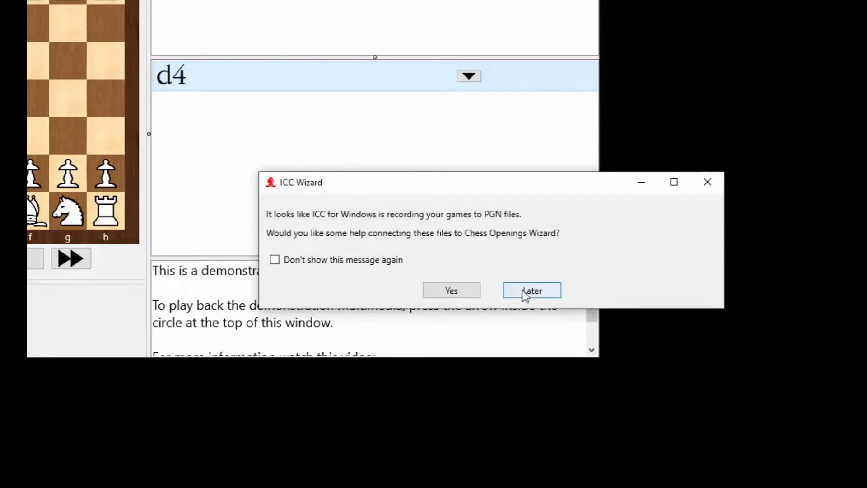
{"action": "left_click", "coordinate": [275, 259]}
{"action": "left_click", "coordinate": [538, 294]}
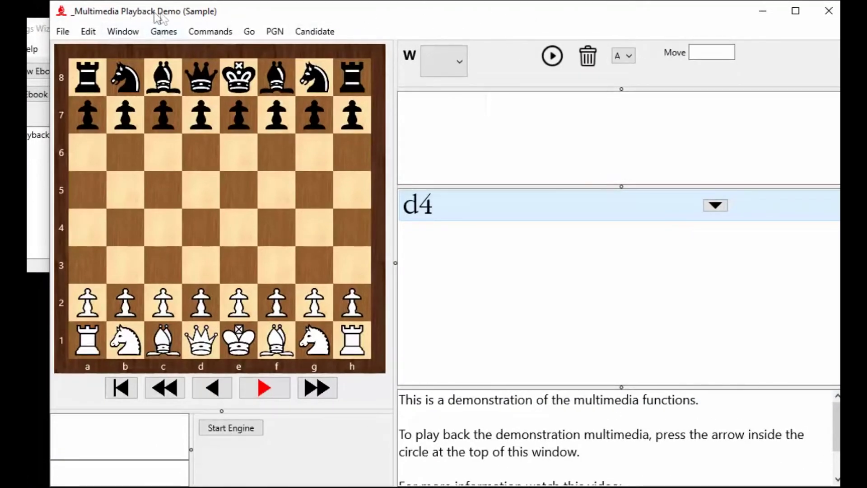
Step: Check which ebooks are available in the Ebooks folder without opening one
{"action": "left_click", "coordinate": [63, 32]}
{"action": "left_click", "coordinate": [80, 66]}
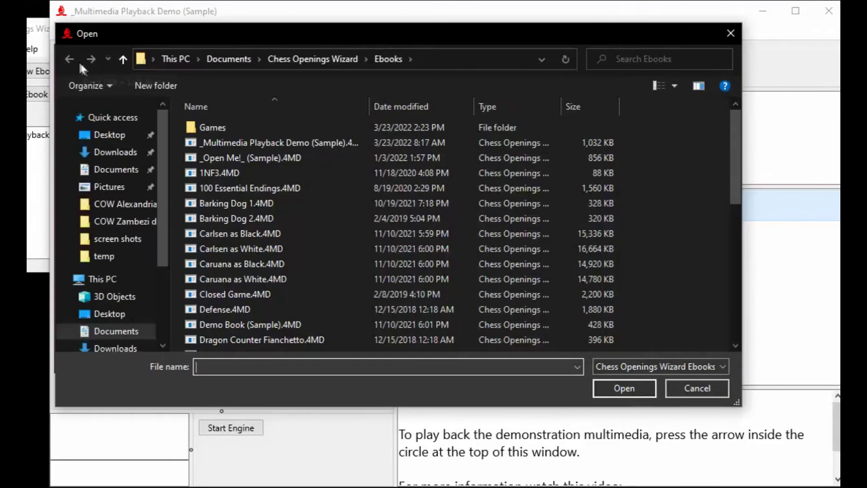
{"action": "left_click", "coordinate": [217, 142]}
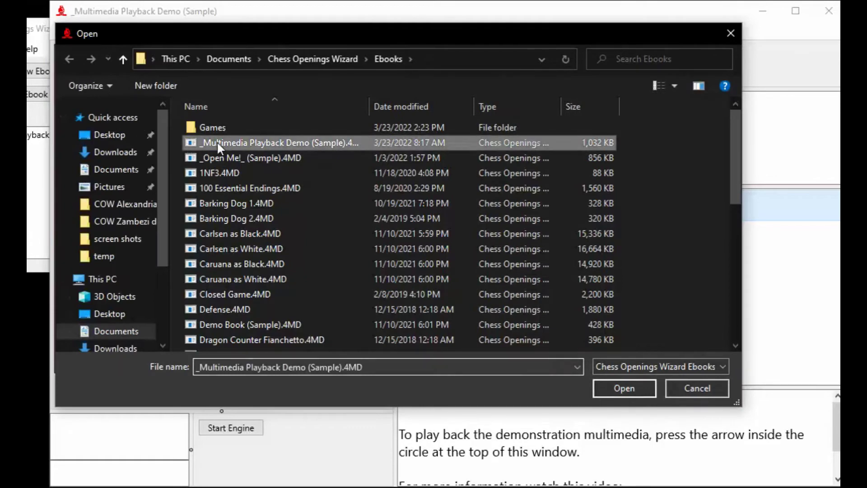
{"action": "left_click", "coordinate": [691, 389]}
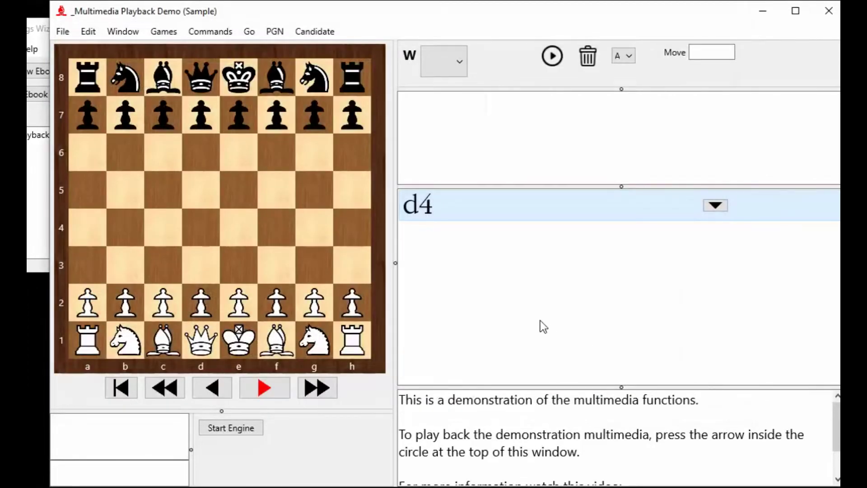
Step: Show the current position's information and examine its multimedia play count and training record
{"action": "left_click", "coordinate": [219, 31]}
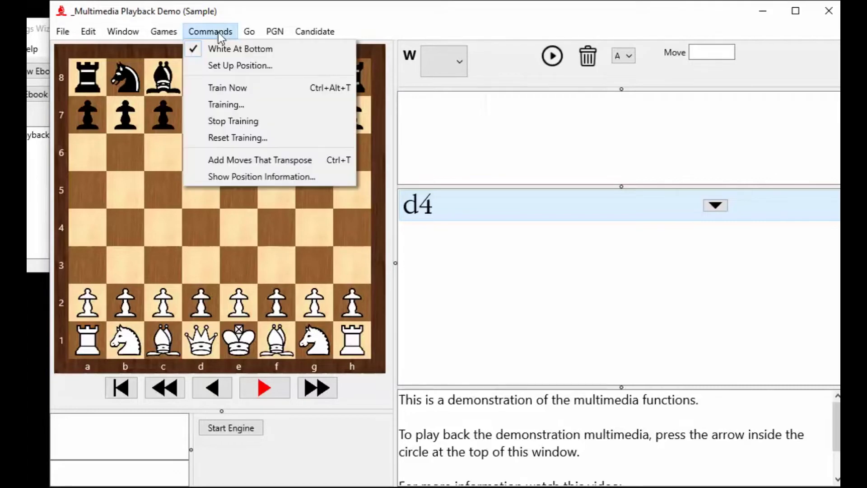
{"action": "left_click", "coordinate": [247, 176]}
{"action": "left_click_drag", "start_coordinate": [140, 1], "coordinate": [409, 145]}
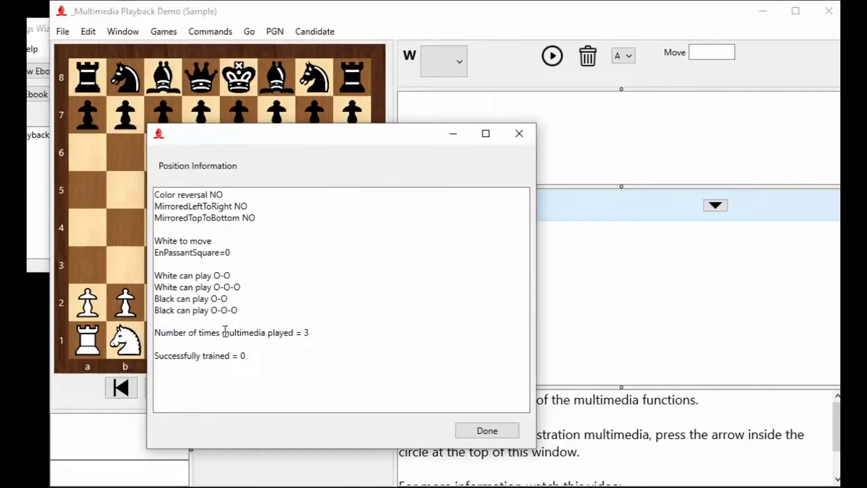
{"action": "left_click_drag", "start_coordinate": [309, 332], "coordinate": [155, 331]}
{"action": "left_click_drag", "start_coordinate": [245, 355], "coordinate": [163, 345]}
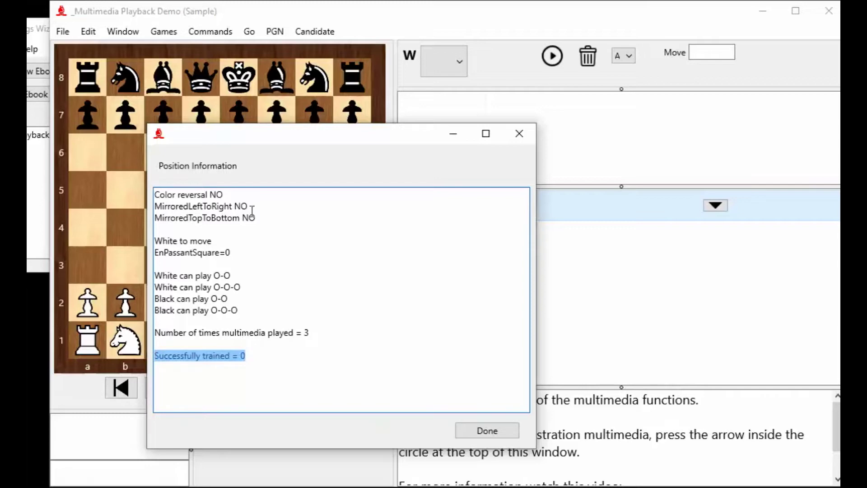
{"action": "left_click", "coordinate": [493, 435]}
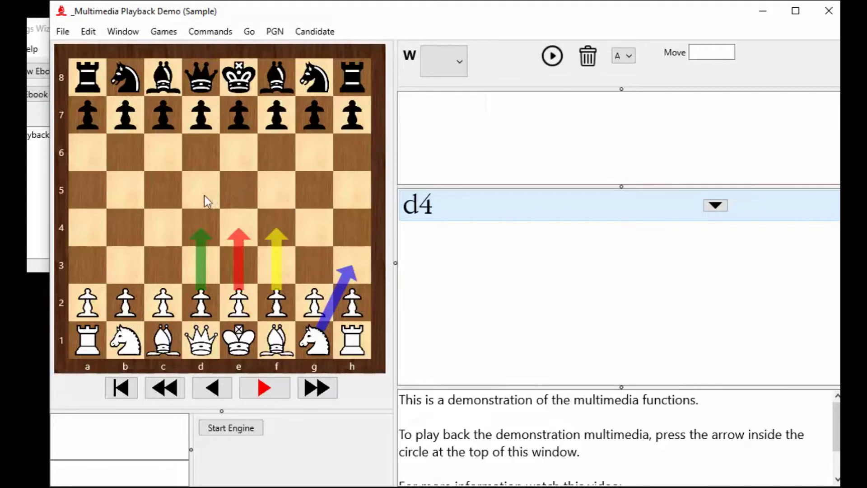
Step: Remove the coloured arrows from the chess diagram
{"action": "left_click", "coordinate": [90, 33]}
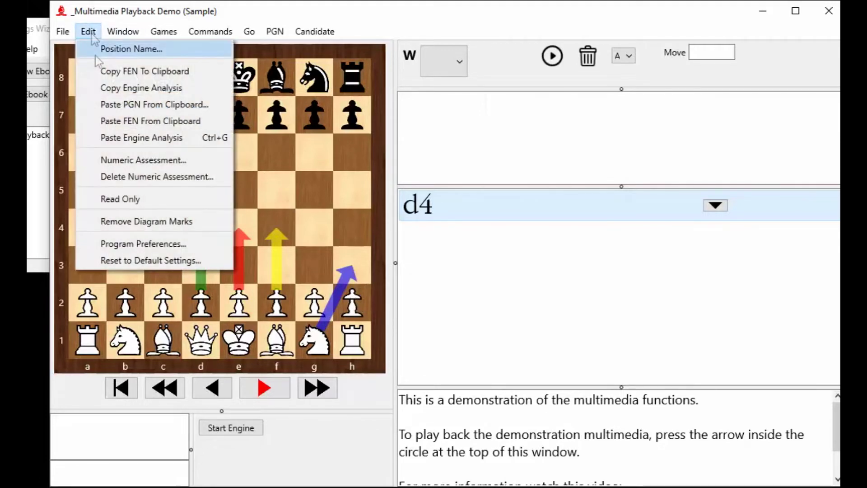
{"action": "left_click", "coordinate": [142, 223]}
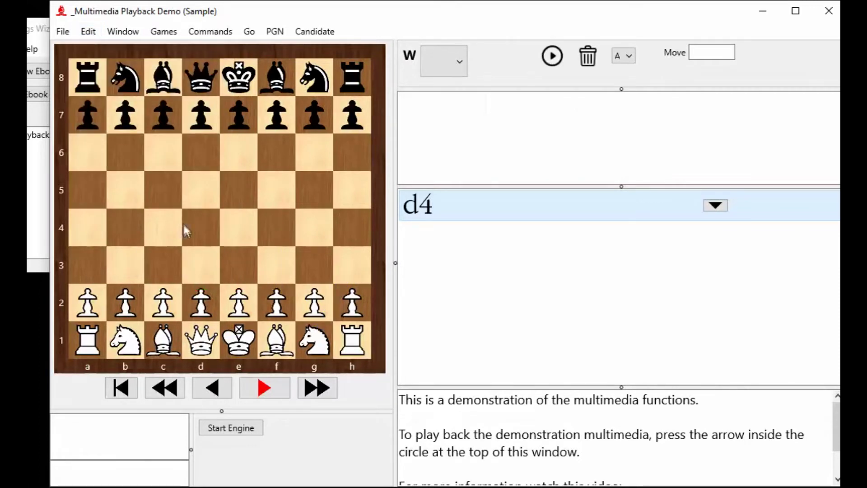
Step: Mark squares c4, d5, e4 and e5 with green circles, and d4, f4 and f5 with red circles
{"action": "right_click", "coordinate": [196, 194]}
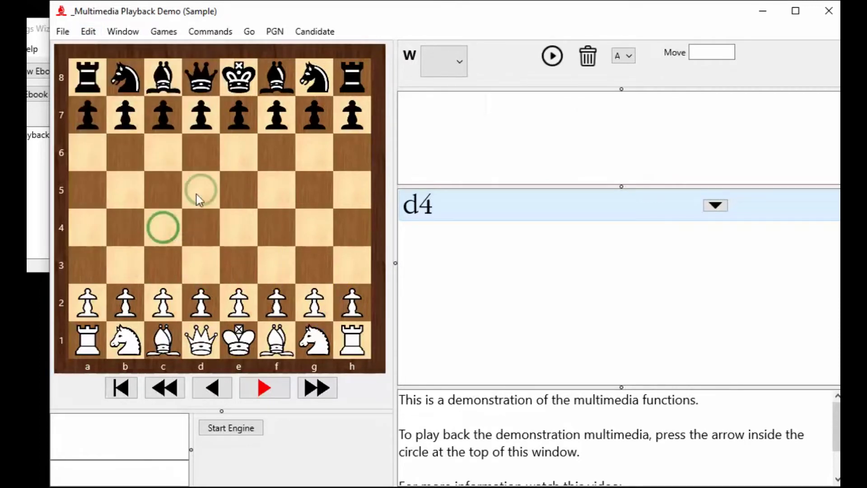
{"action": "right_click", "coordinate": [231, 226]}
{"action": "right_click", "coordinate": [246, 201]}
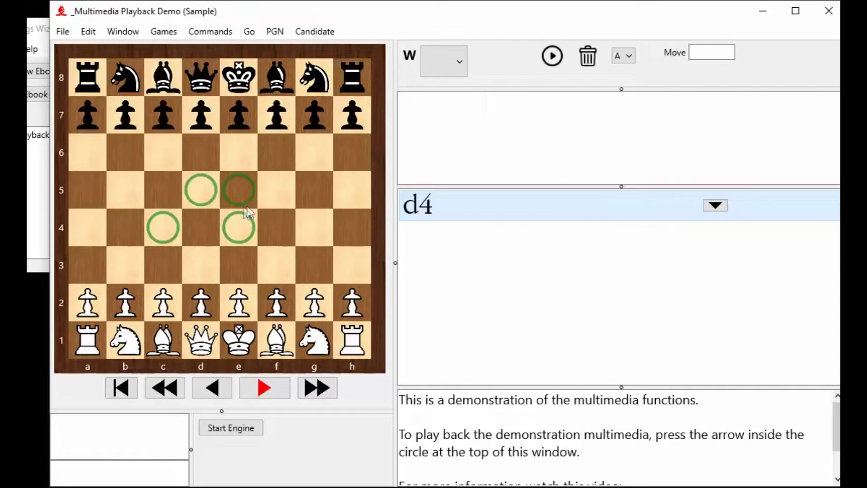
{"action": "right_click", "coordinate": [213, 225]}
{"action": "right_click", "coordinate": [259, 194]}
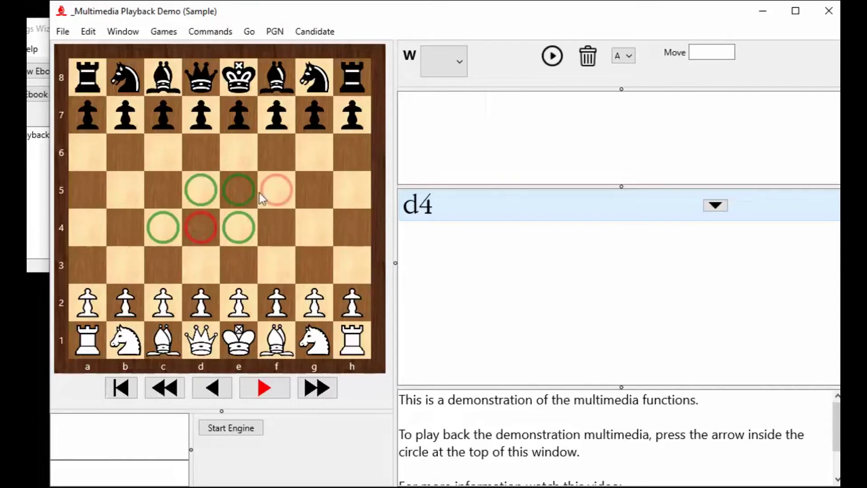
{"action": "right_click", "coordinate": [274, 233]}
Step: Mark squares g4, g5, h4 and h5 with red crosses, and c5, c6 and b6 with blue circles
{"action": "right_click", "coordinate": [308, 197]}
{"action": "right_click", "coordinate": [313, 227]}
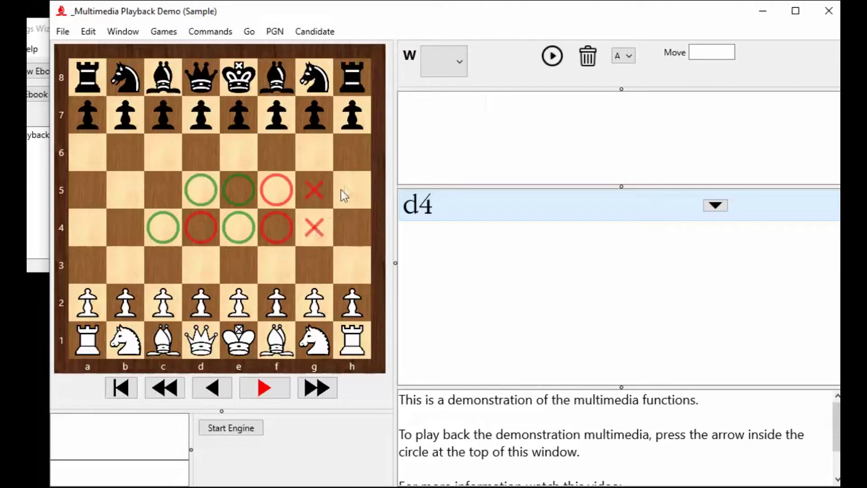
{"action": "right_click", "coordinate": [349, 233]}
{"action": "right_click", "coordinate": [155, 177]}
{"action": "right_click", "coordinate": [159, 161]}
{"action": "right_click", "coordinate": [131, 150]}
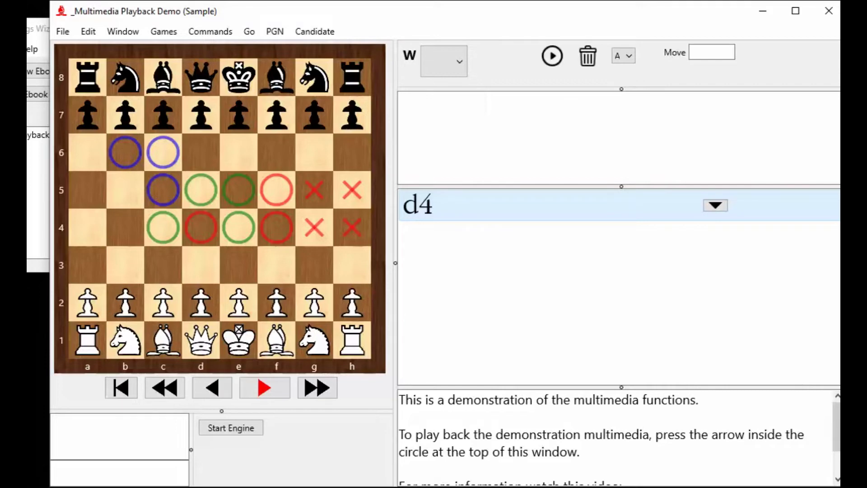
Step: Clear all the circles and crosses from the diagram at once
{"action": "left_click", "coordinate": [89, 33]}
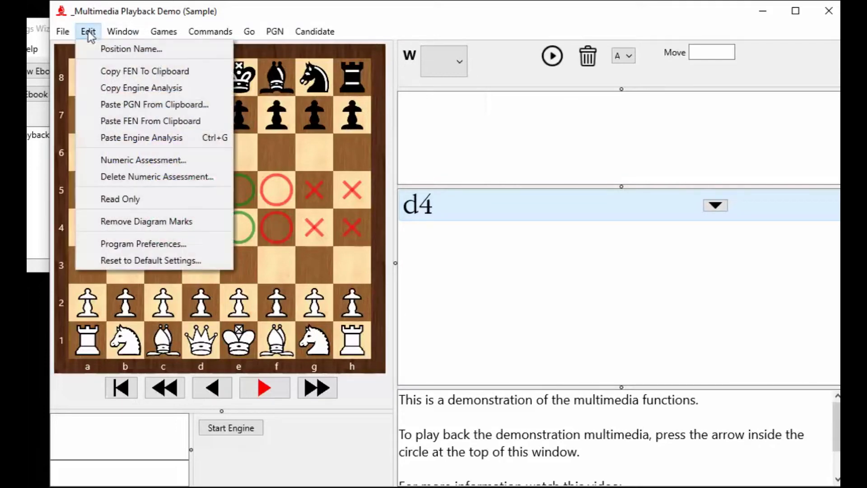
{"action": "left_click", "coordinate": [146, 223]}
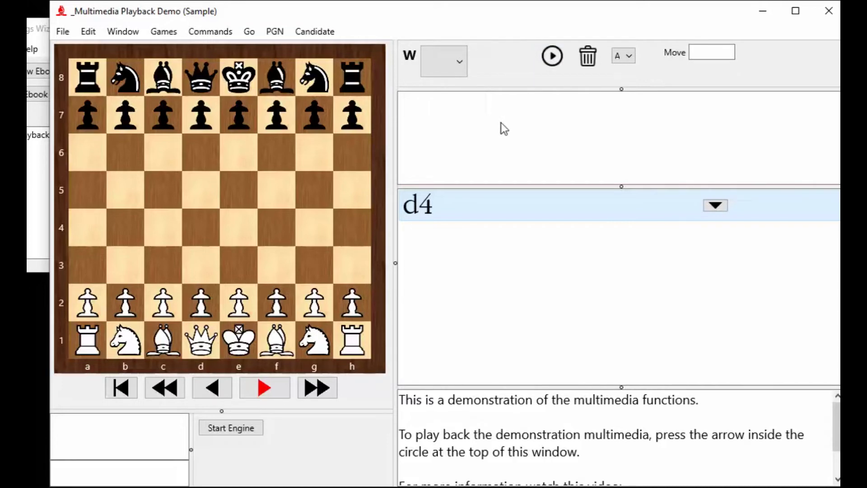
Step: Play back the starting position's multimedia recording on track A, and stop it
{"action": "left_click", "coordinate": [553, 57]}
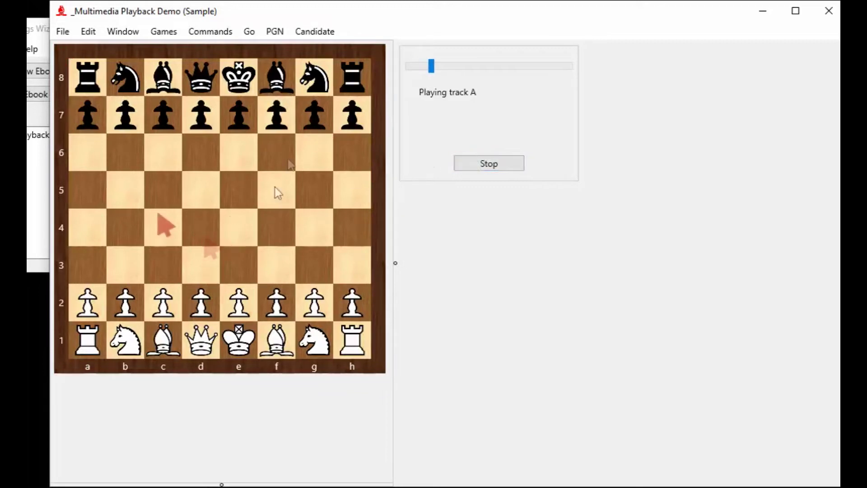
{"action": "left_click", "coordinate": [497, 164]}
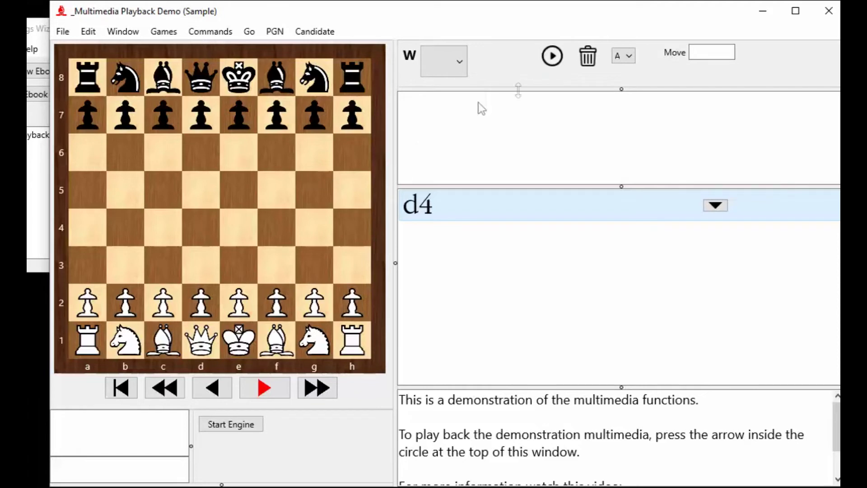
Step: Delete the starting position's audio only for track A, and suppress the deletion confirmation in future
{"action": "left_click", "coordinate": [590, 59]}
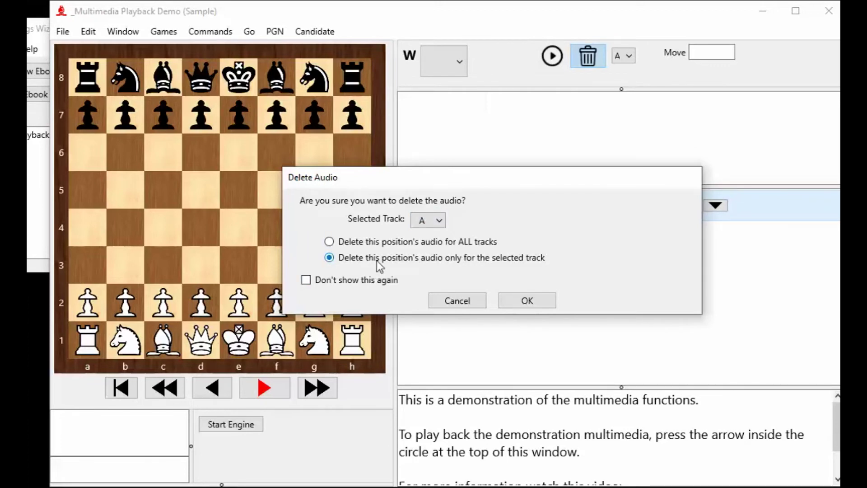
{"action": "left_click", "coordinate": [476, 302]}
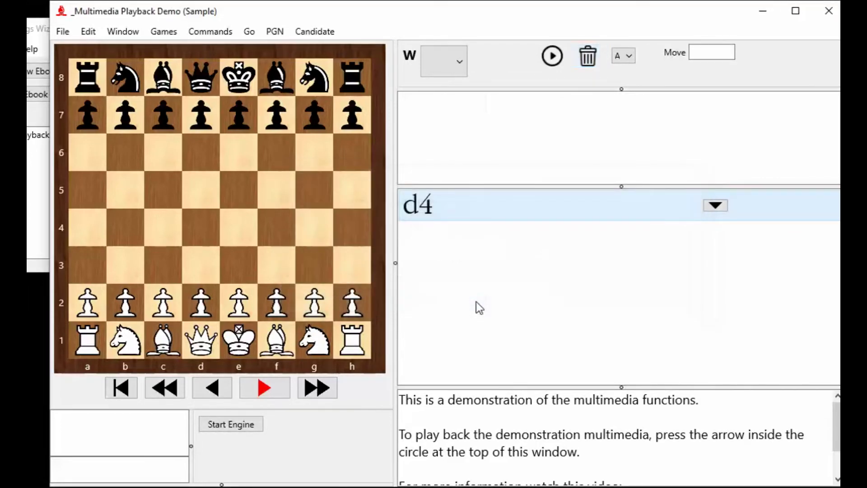
{"action": "left_click", "coordinate": [589, 57]}
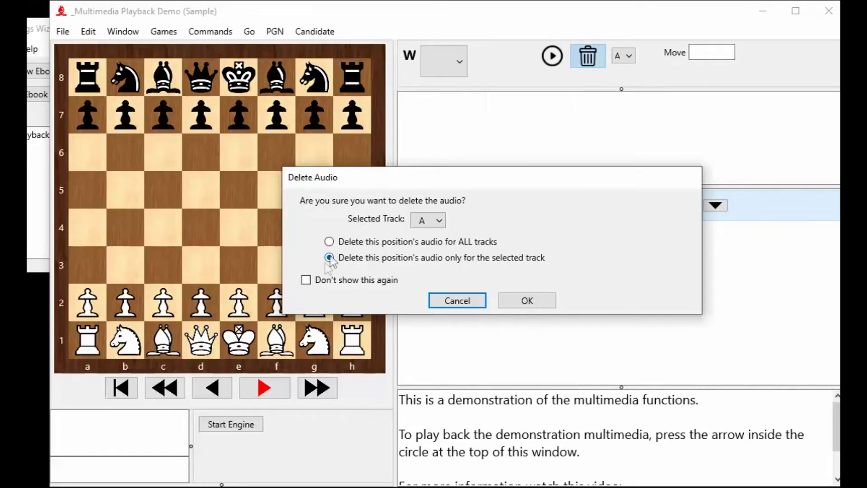
{"action": "left_click", "coordinate": [307, 280]}
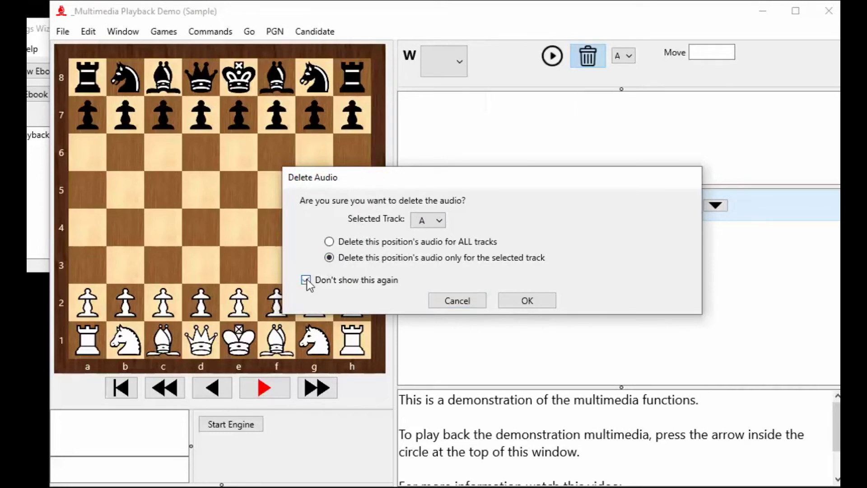
{"action": "left_click", "coordinate": [527, 300]}
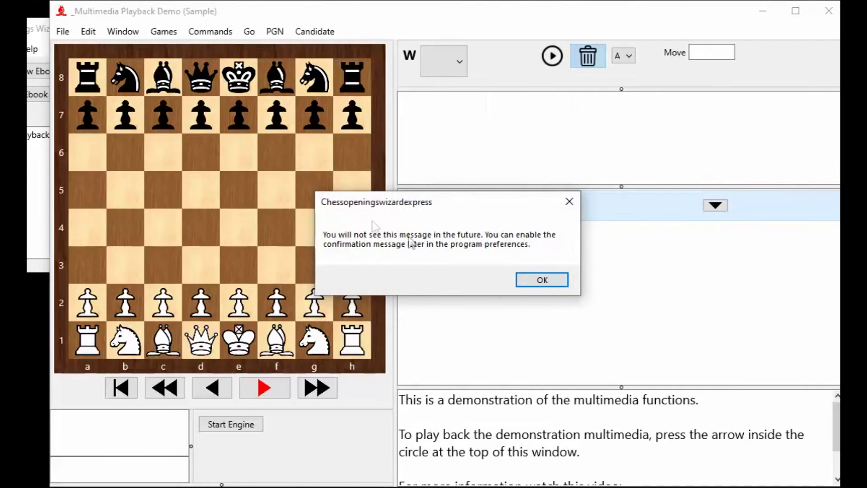
{"action": "left_click", "coordinate": [538, 280]}
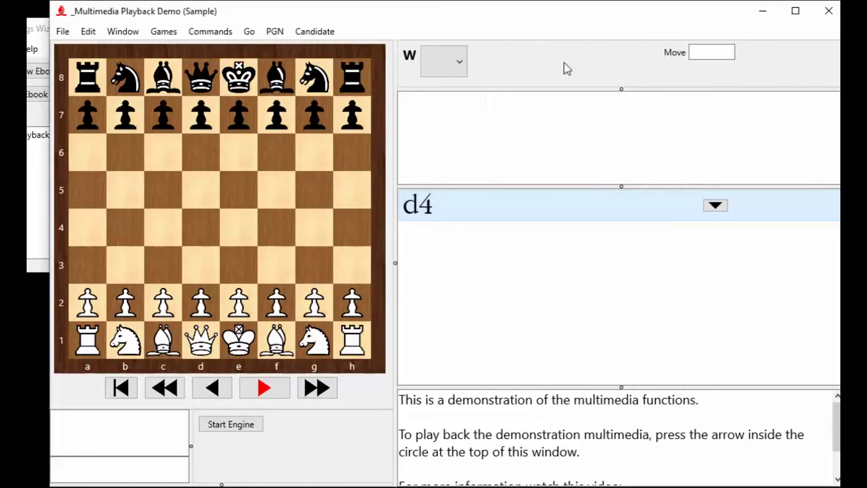
Step: Advance to the position after 1.d4 to check its audio controls, and return to the starting position
{"action": "left_click", "coordinate": [476, 210]}
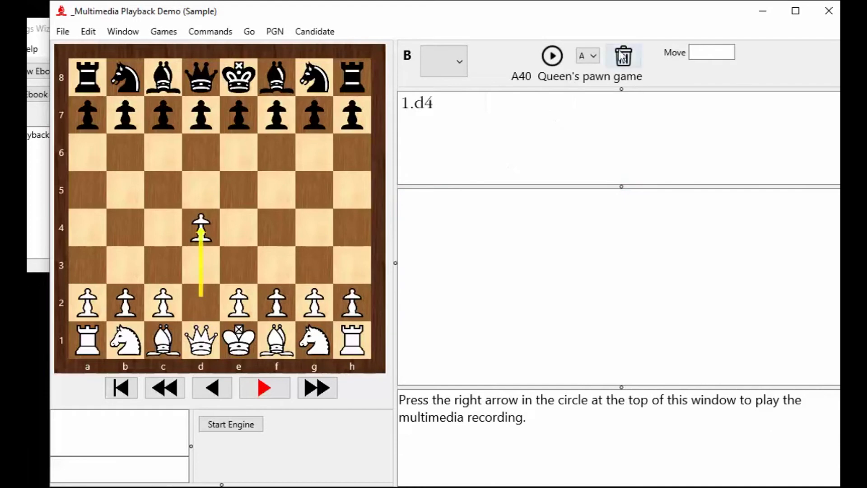
{"action": "key", "text": "Left"}
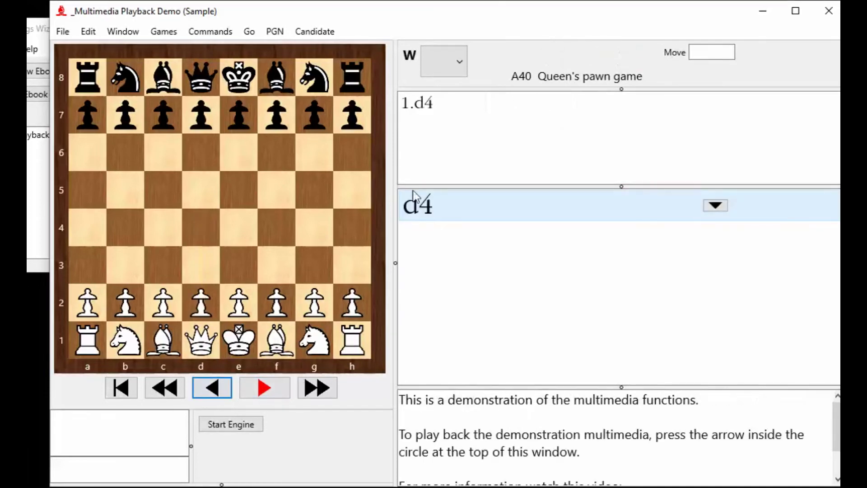
Step: Try turning on the confirmation window for deleting audio recordings in the program preferences
{"action": "left_click", "coordinate": [90, 34]}
{"action": "left_click", "coordinate": [118, 244]}
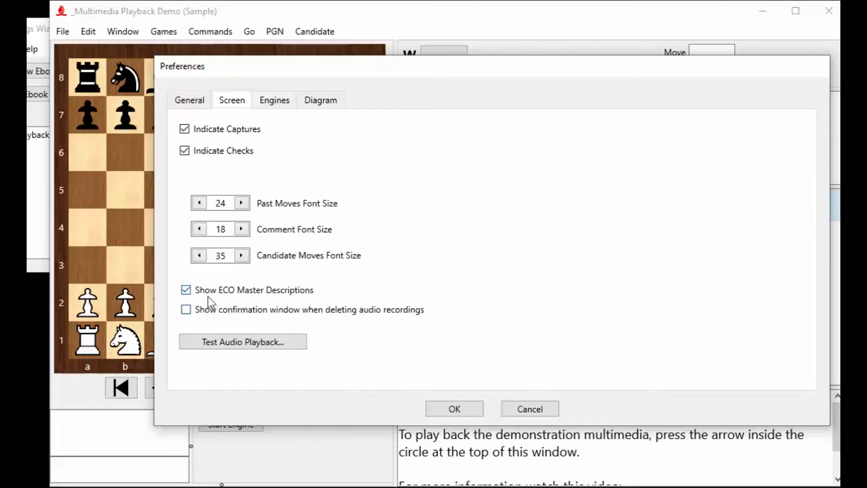
{"action": "left_click", "coordinate": [185, 310]}
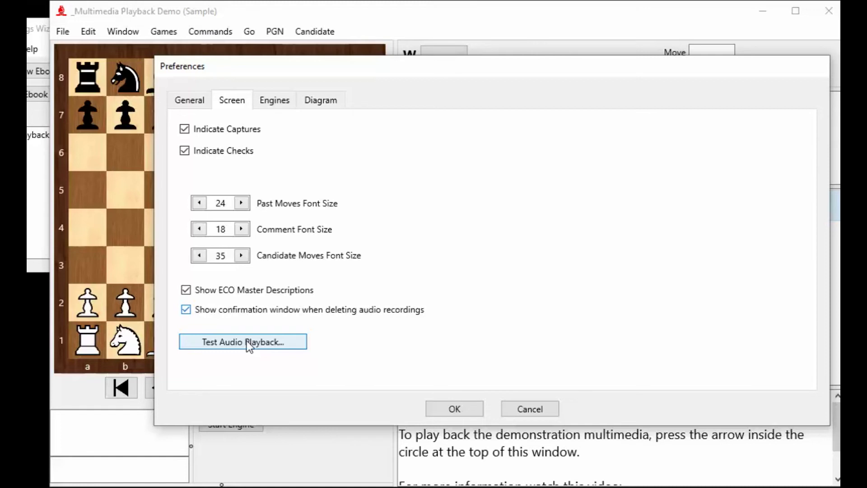
{"action": "left_click", "coordinate": [531, 409]}
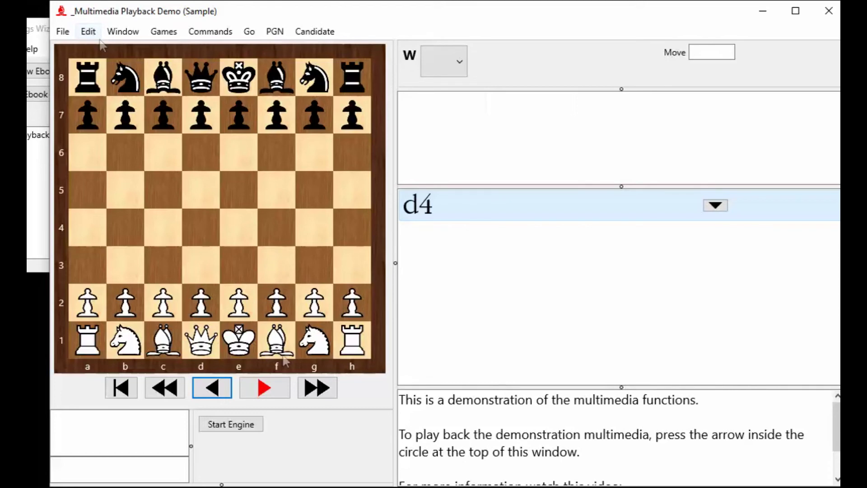
Step: Start the chess engine on the starting position and turn off its suggested-move arrow
{"action": "left_click", "coordinate": [242, 428]}
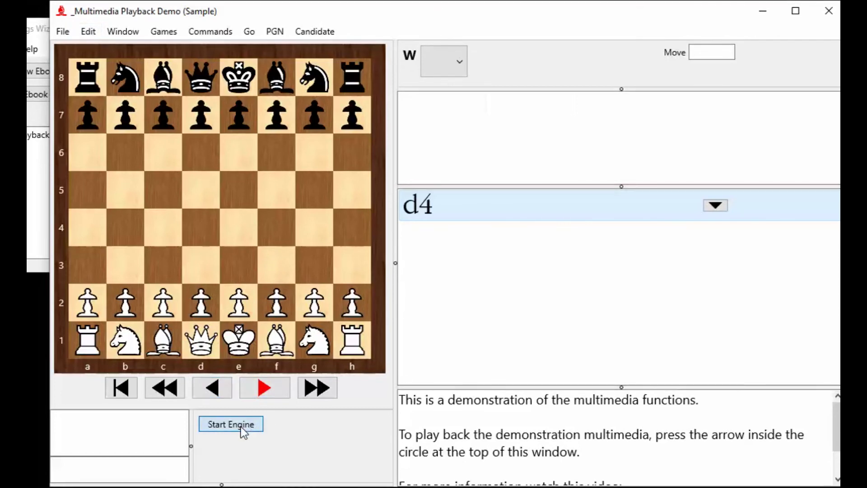
{"action": "left_click", "coordinate": [243, 429]}
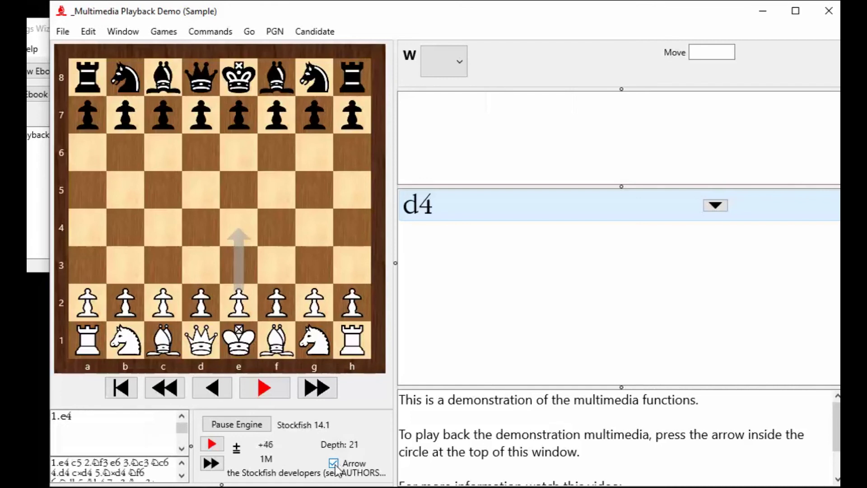
{"action": "left_click", "coordinate": [334, 464]}
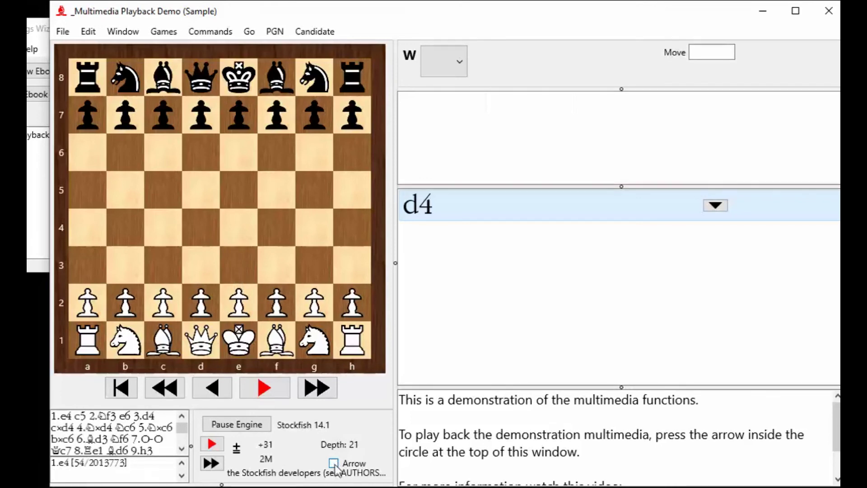